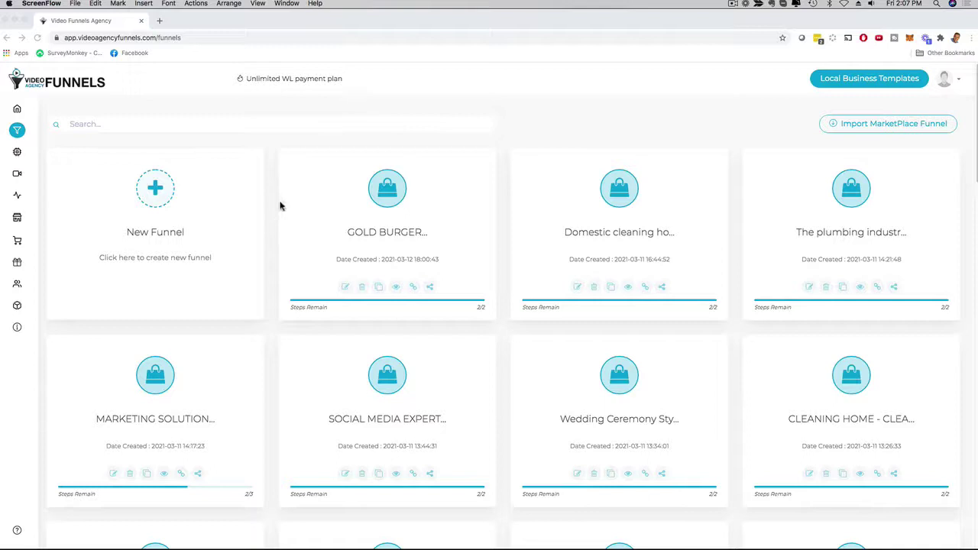
Step: Start a new funnel from the New Funnel card to reveal goals like Local Business Templates
left_click(267, 169)
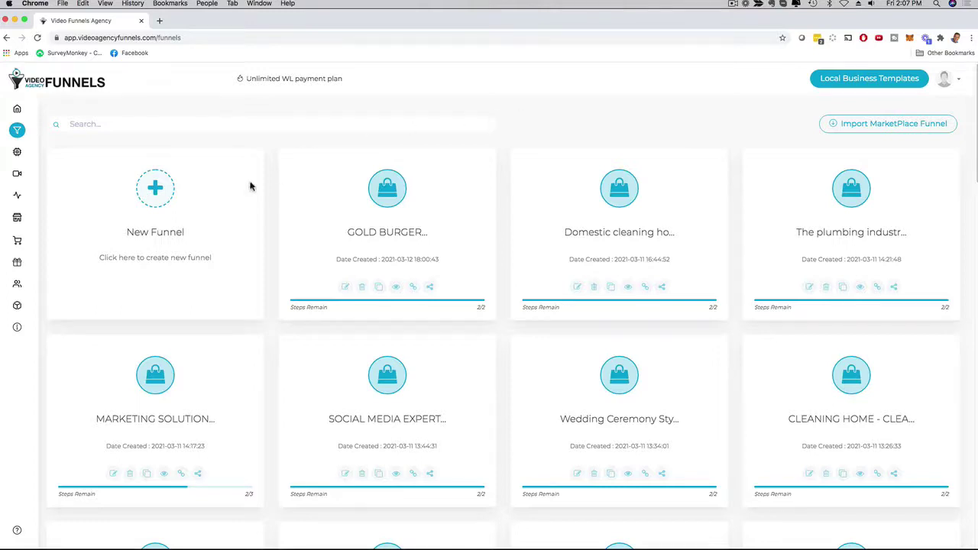
left_click(156, 191)
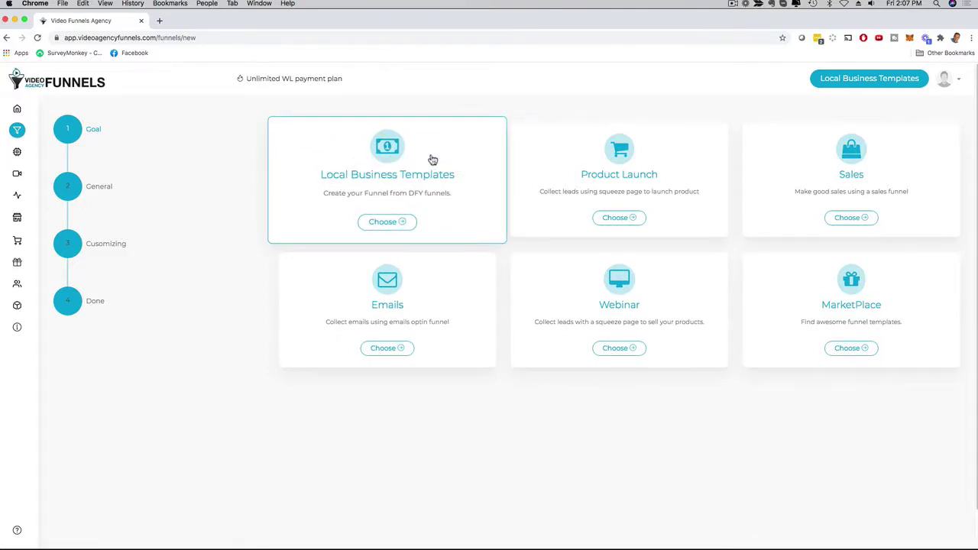
Step: Choose Local Business Templates and scroll down through the template grid
left_click(384, 223)
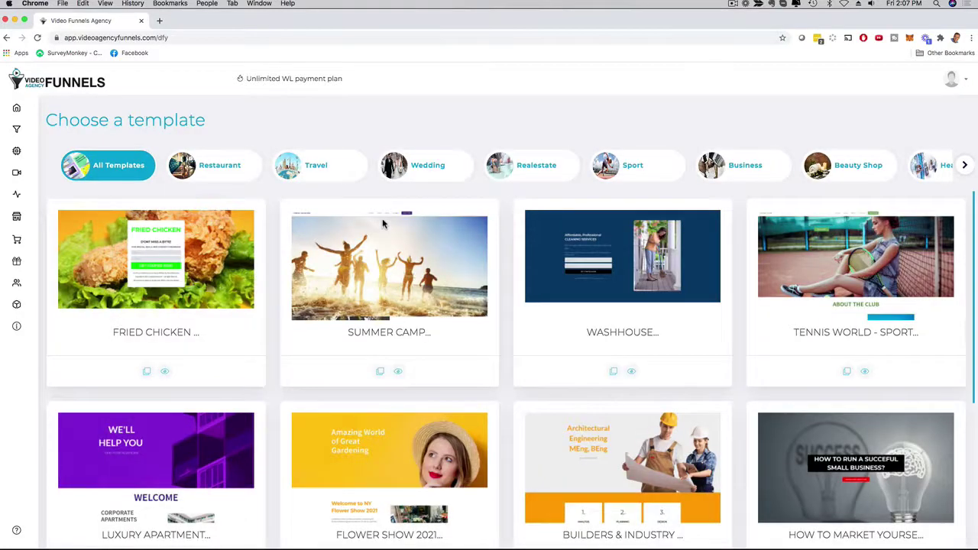
scroll(277, 272, "down", 5)
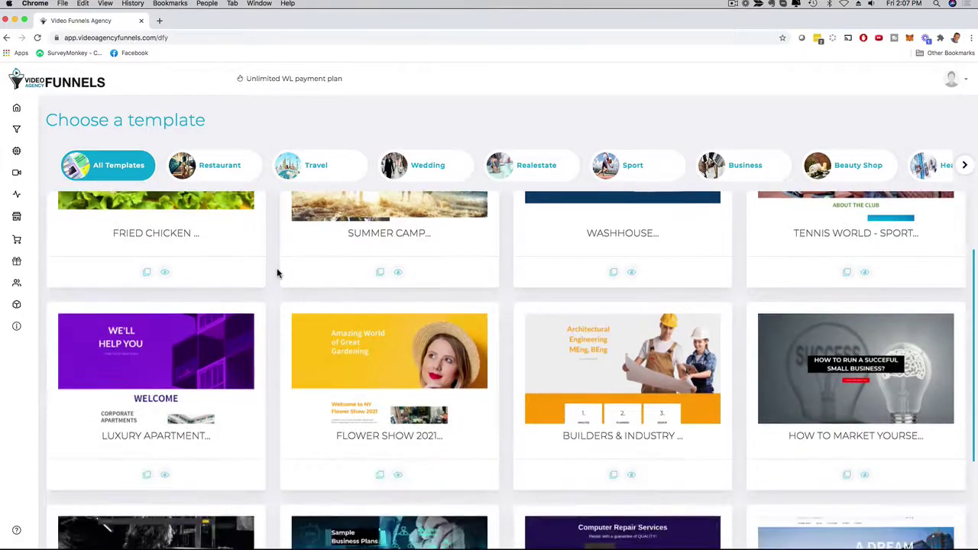
scroll(277, 273, "down", 3)
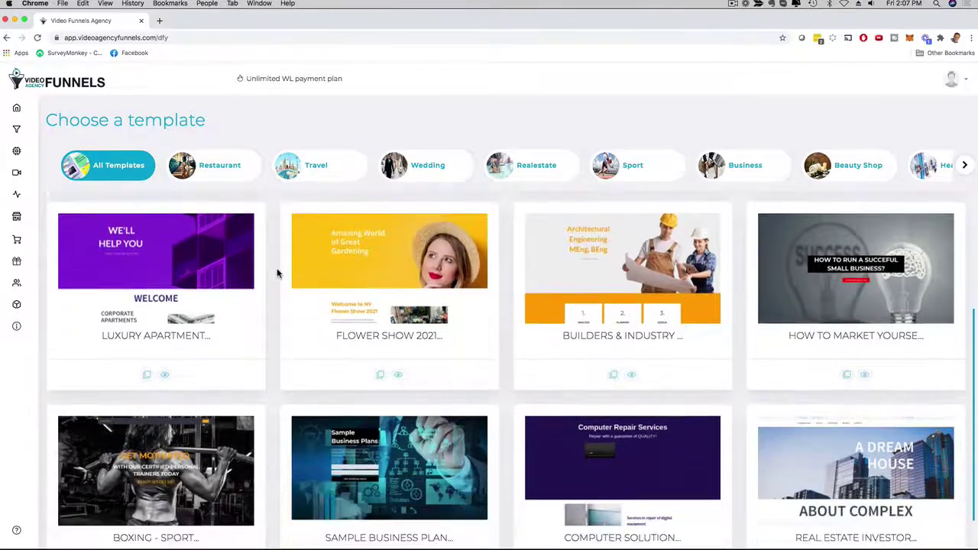
scroll(277, 273, "down", 1)
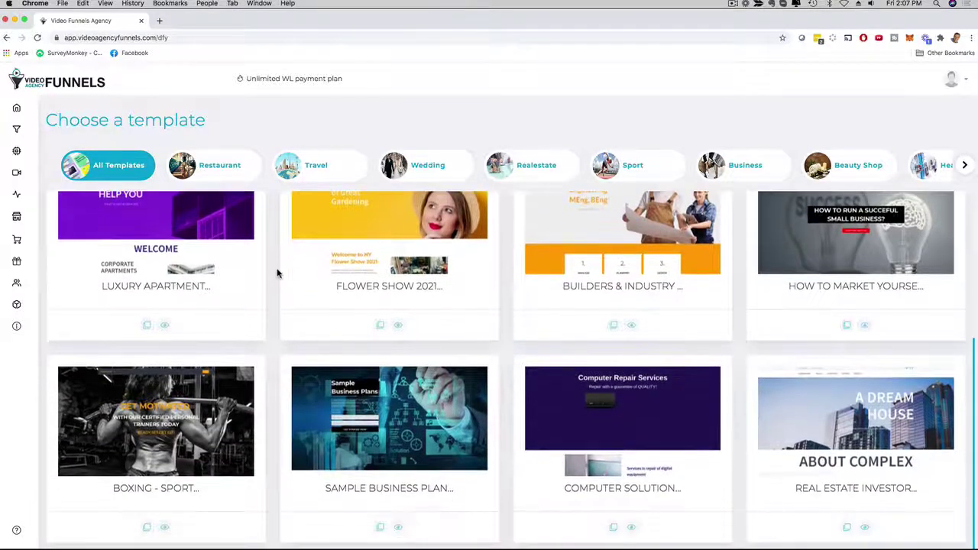
scroll(277, 273, "down", 1)
scroll(277, 273, "down", 4)
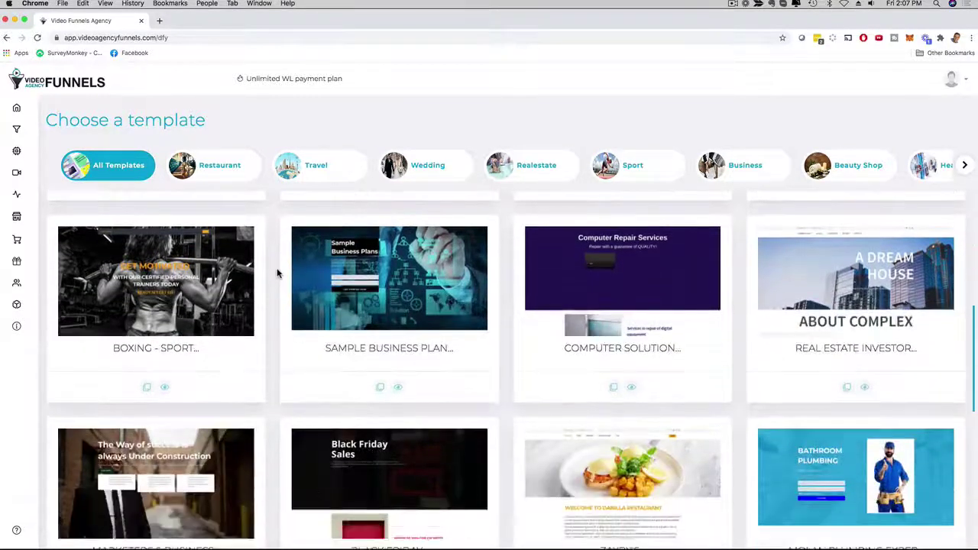
scroll(277, 272, "down", 3)
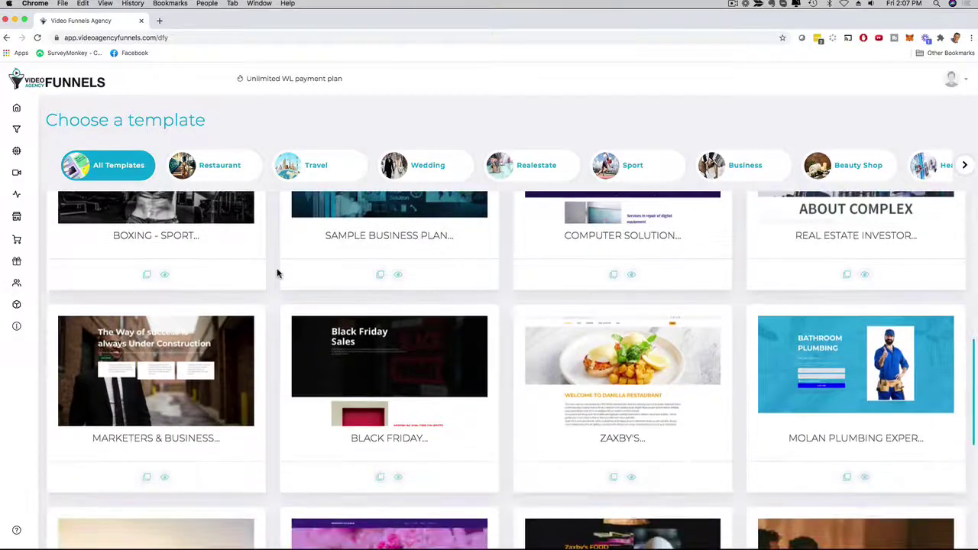
scroll(276, 273, "down", 4)
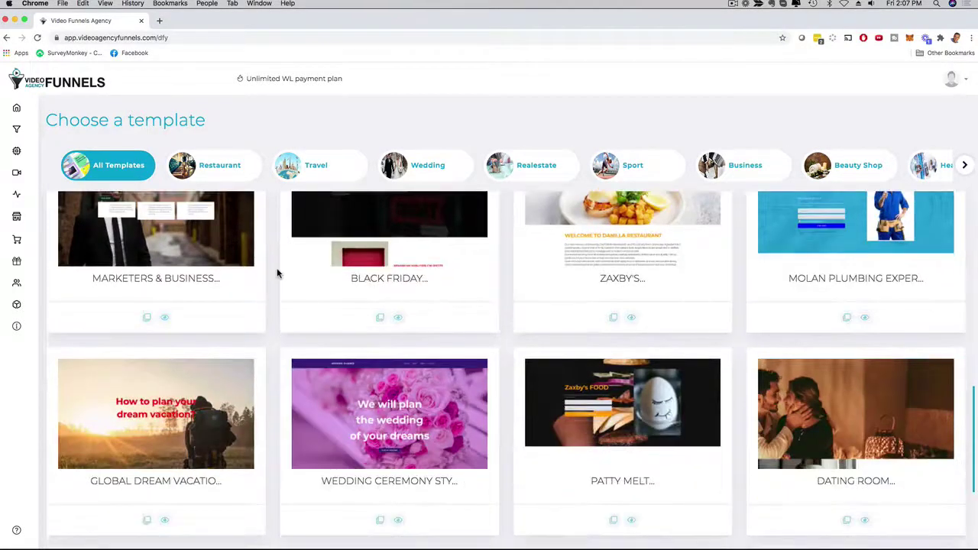
scroll(277, 273, "down", 1)
scroll(277, 273, "down", 2)
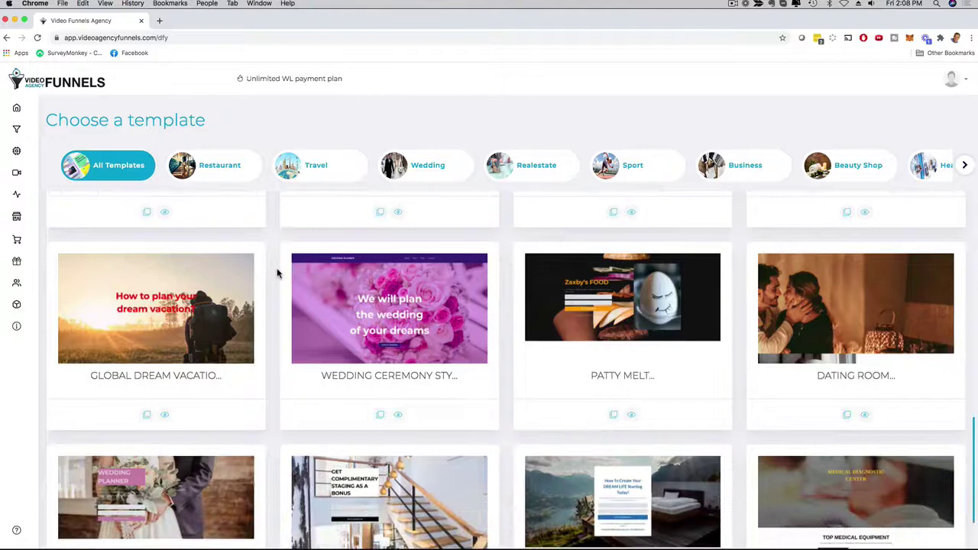
scroll(276, 272, "down", 2)
scroll(277, 272, "down", 1)
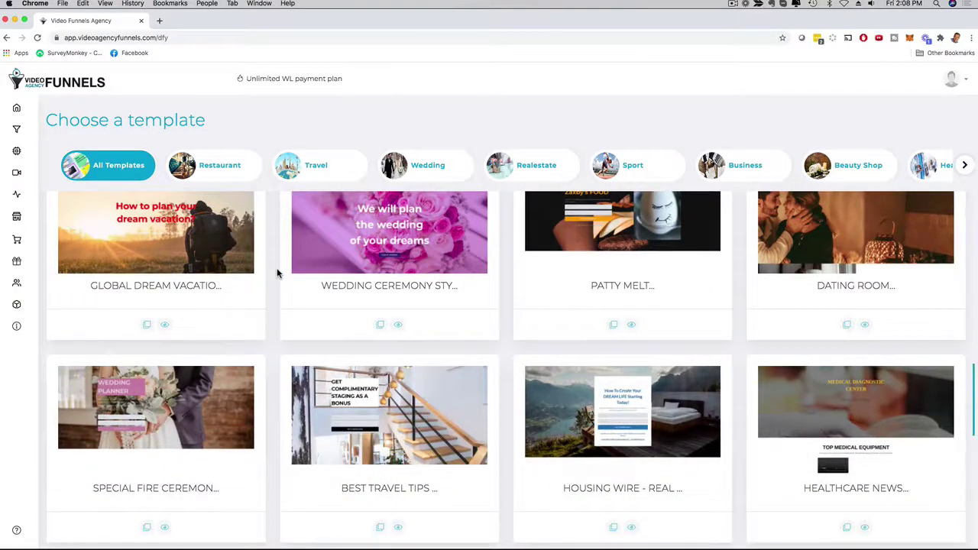
Step: Scroll back up and filter the gallery to Real Estate templates
scroll(276, 273, "up", 2)
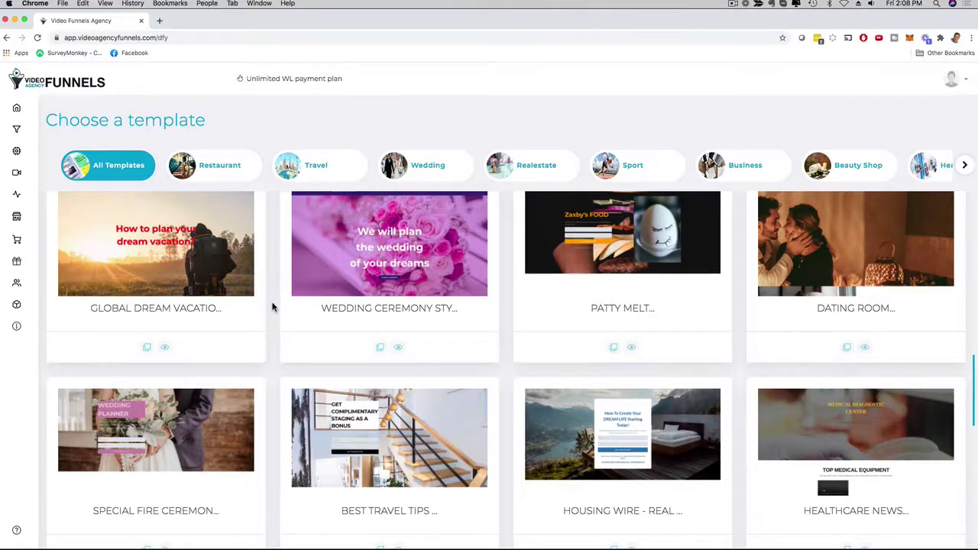
scroll(273, 308, "up", 2)
scroll(273, 307, "up", 5)
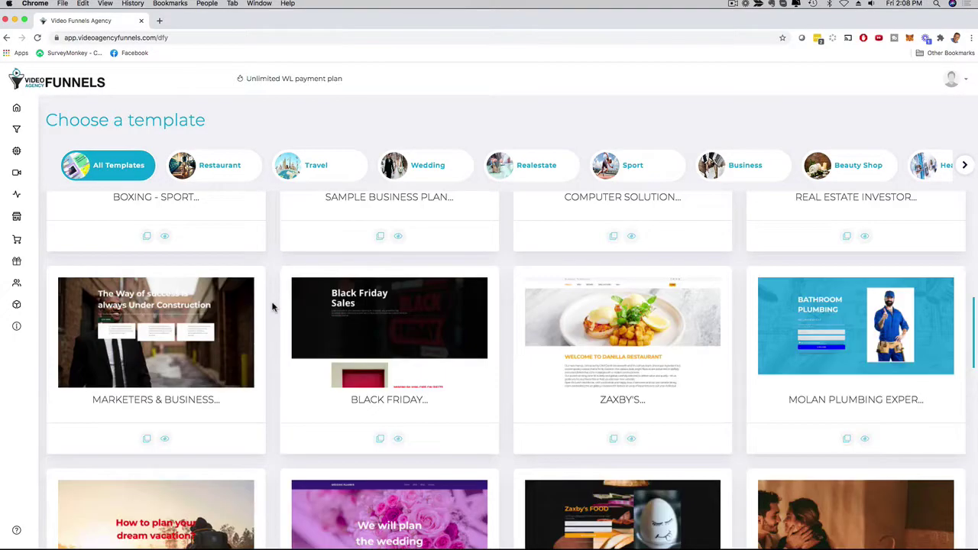
scroll(273, 307, "up", 1)
scroll(272, 307, "up", 6)
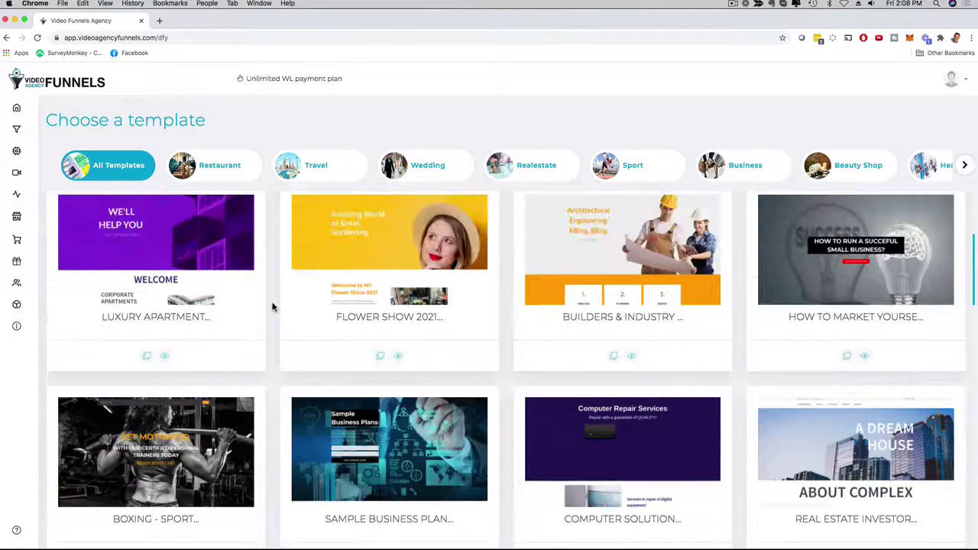
scroll(273, 307, "up", 3)
scroll(273, 308, "up", 2)
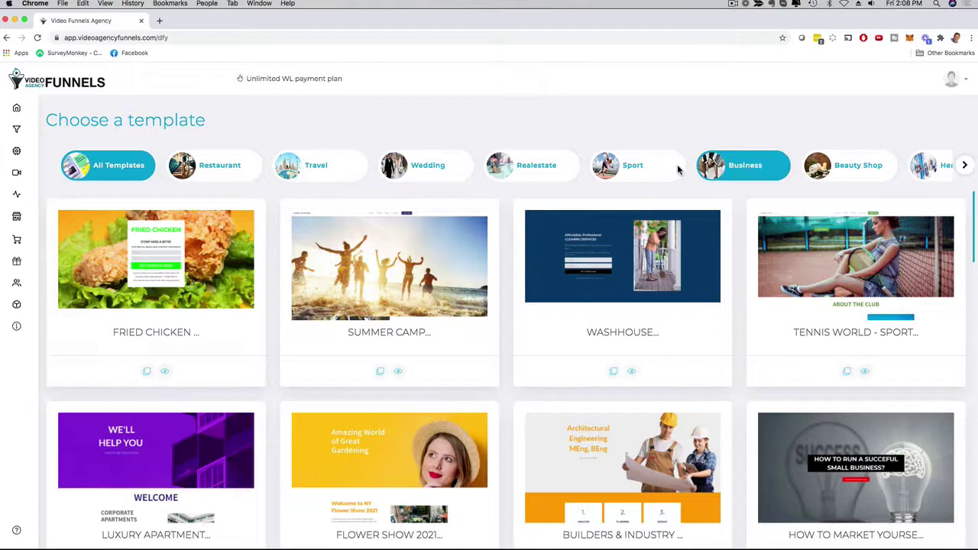
left_click(522, 169)
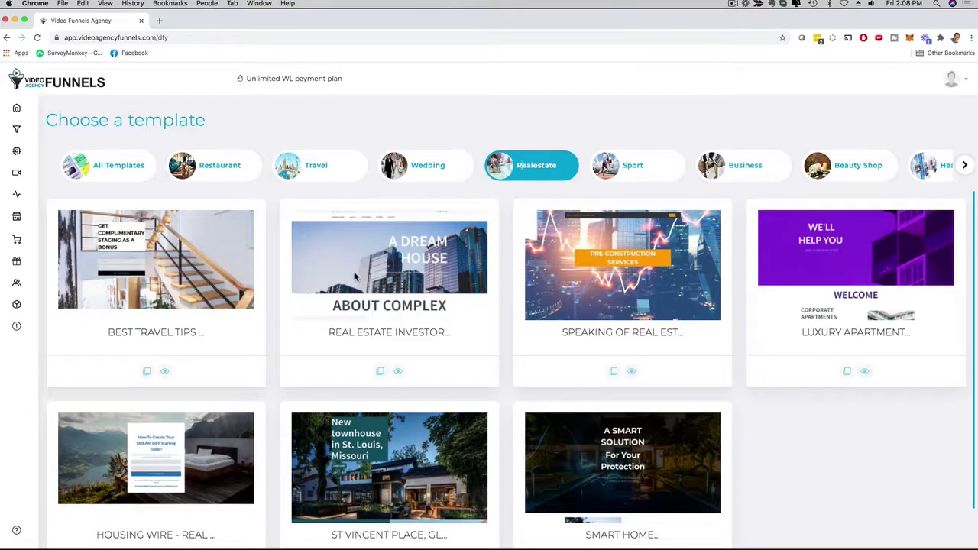
Step: Filter the gallery to Restaurant templates and locate the GOLD BURGER card
left_click(215, 176)
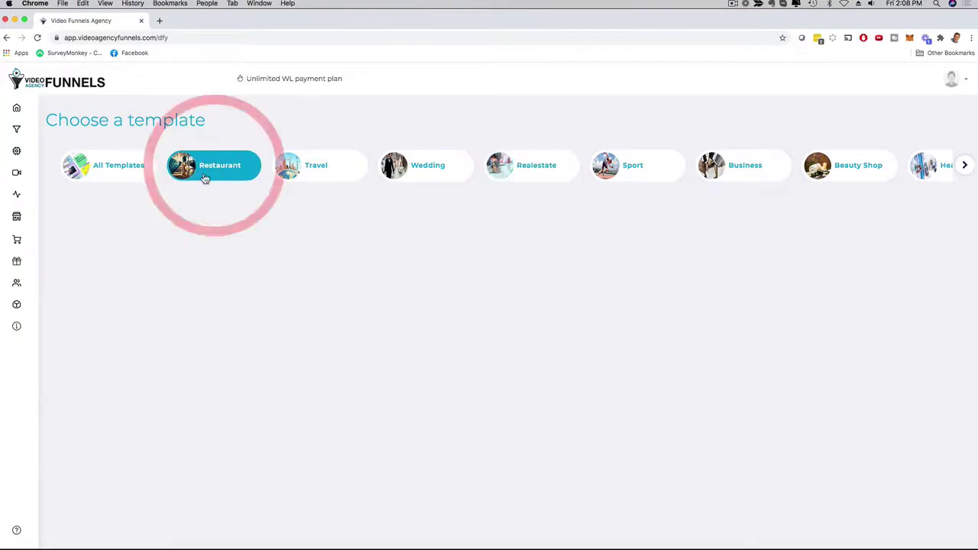
scroll(230, 316, "down", 1)
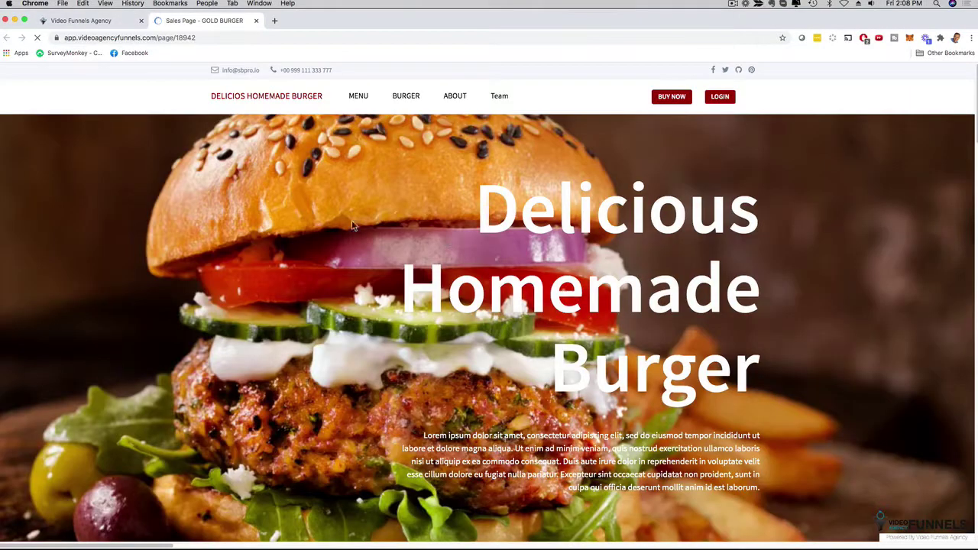
scroll(213, 237, "down", 1)
scroll(213, 237, "down", 2)
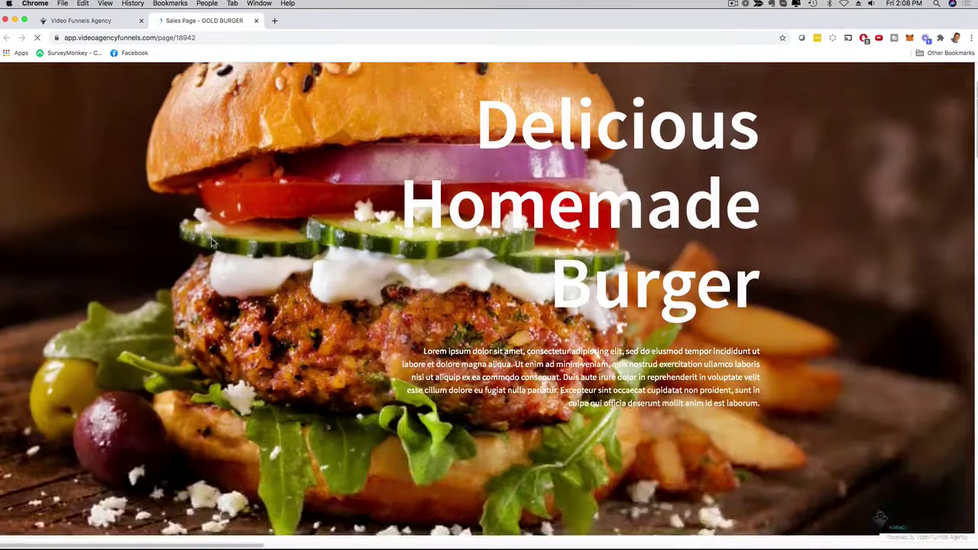
scroll(212, 243, "up", 3)
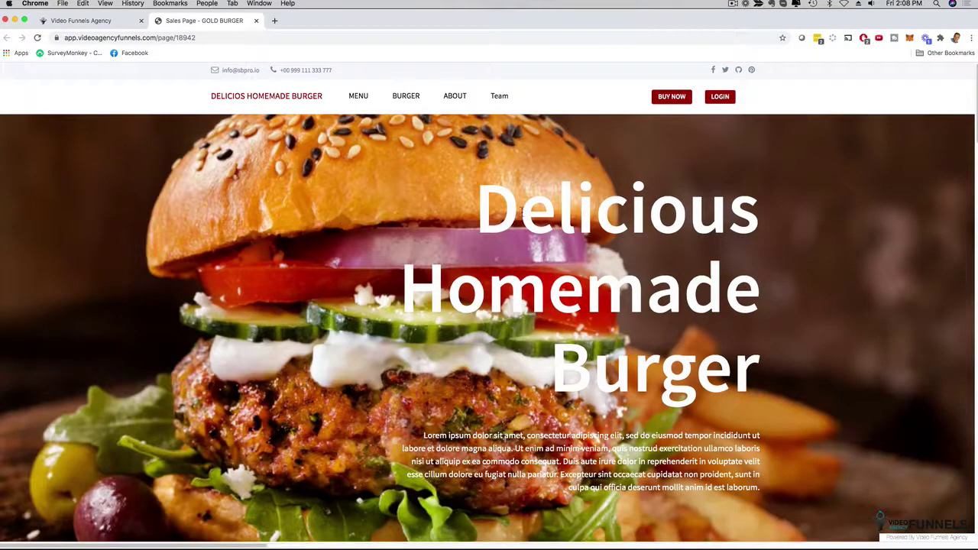
Step: Scroll through the full Delicious Homemade Burger sales page preview
scroll(336, 230, "down", 1)
scroll(335, 243, "down", 3)
scroll(321, 243, "down", 2)
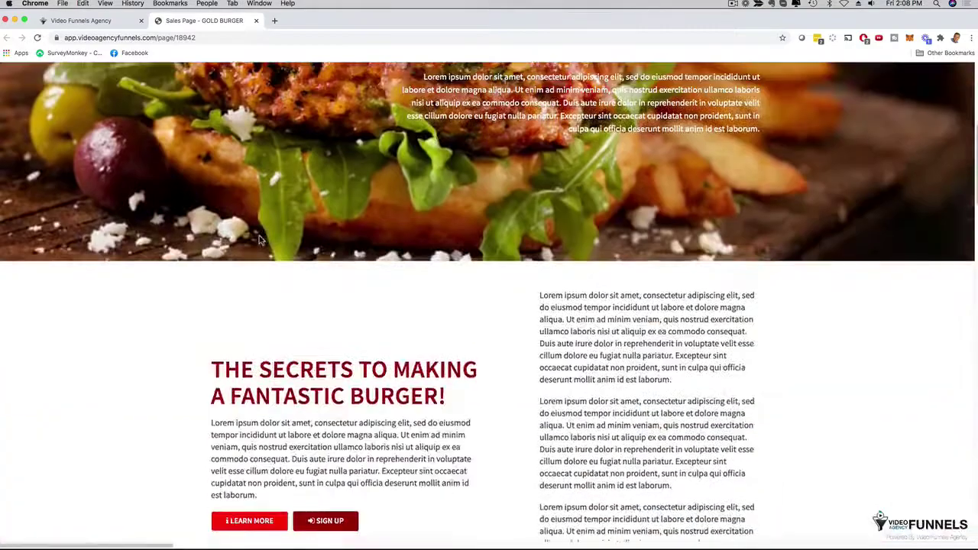
scroll(306, 241, "down", 3)
scroll(281, 240, "down", 5)
scroll(282, 240, "down", 2)
scroll(281, 240, "down", 3)
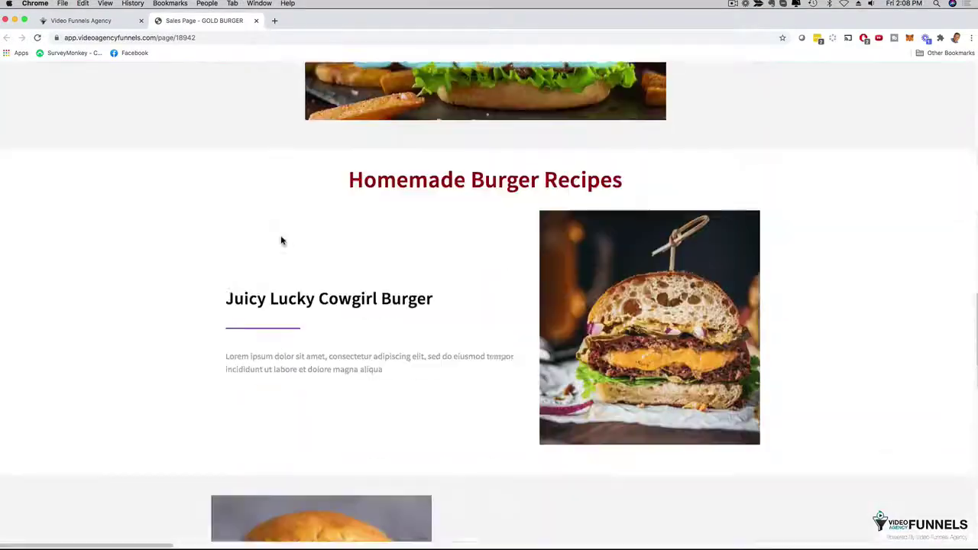
scroll(281, 240, "down", 1)
scroll(281, 240, "down", 3)
scroll(282, 240, "down", 3)
scroll(281, 240, "down", 6)
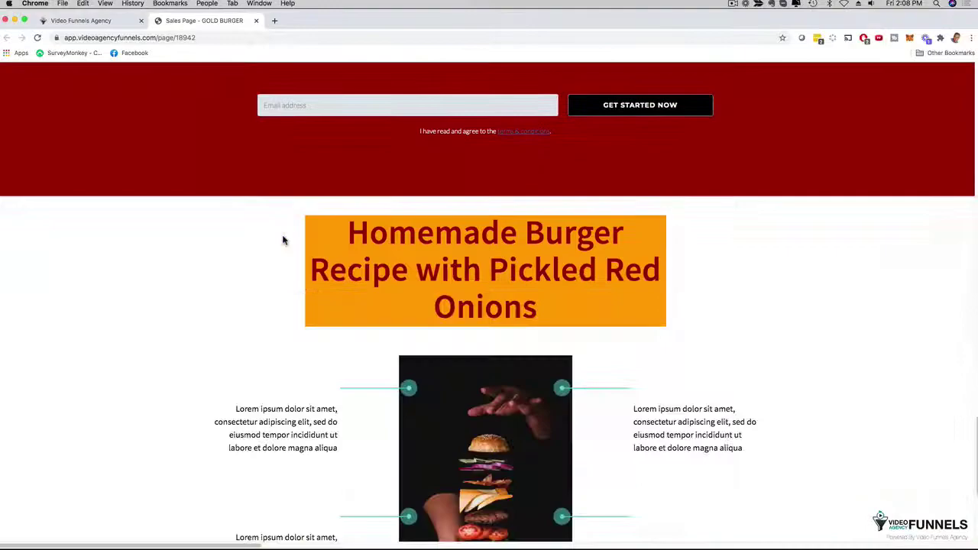
scroll(282, 240, "down", 3)
scroll(283, 240, "down", 3)
scroll(283, 240, "up", 5)
scroll(283, 240, "up", 5)
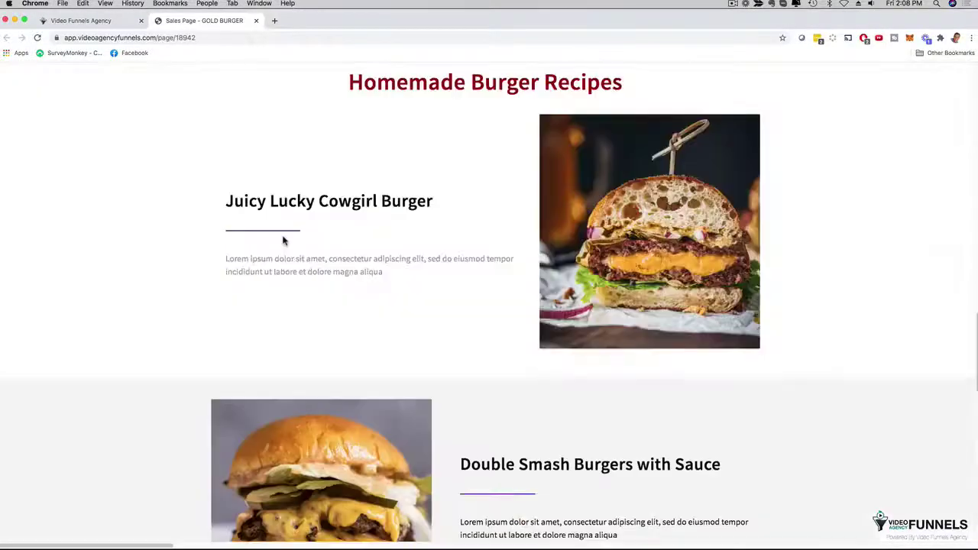
scroll(282, 240, "up", 5)
scroll(283, 240, "up", 5)
scroll(283, 240, "up", 5)
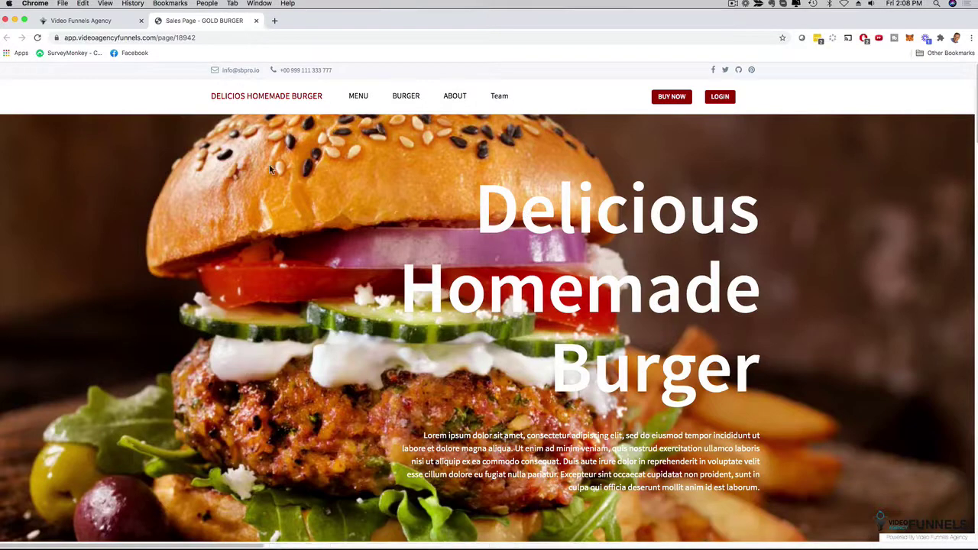
Step: Return to the template gallery and use the GOLD BURGER template for the funnel
left_click(86, 21)
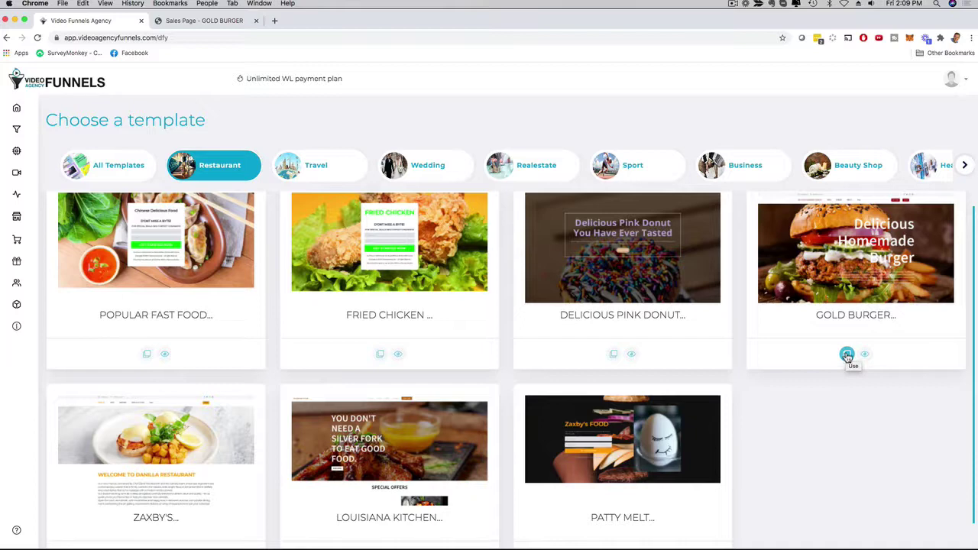
left_click(846, 357)
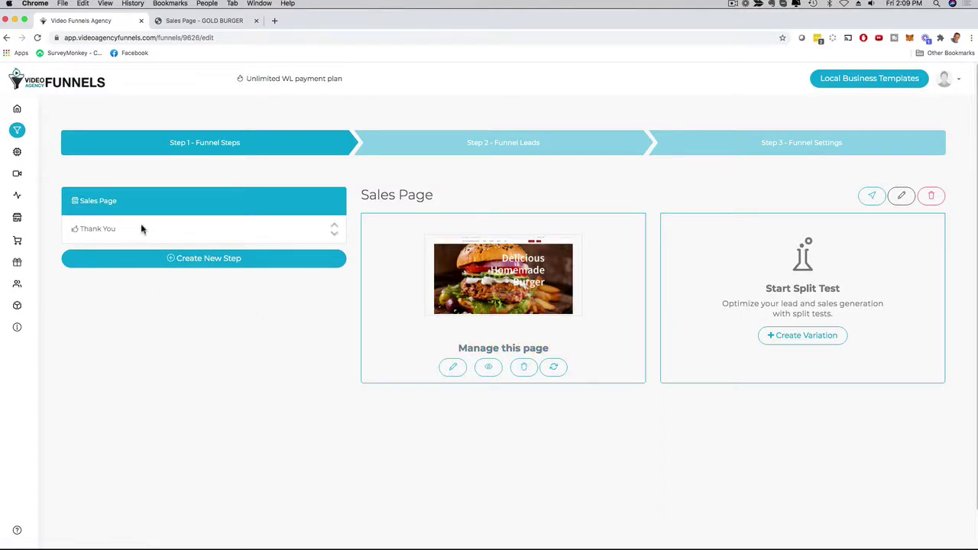
Step: Check the Add New Step options without adding one, then edit the Gold Burger Sales Page
left_click(188, 263)
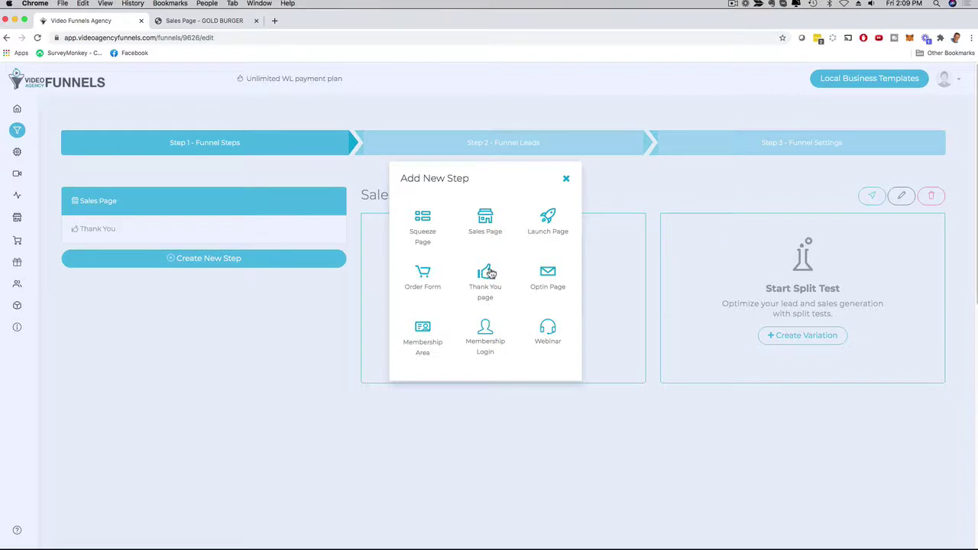
left_click(566, 179)
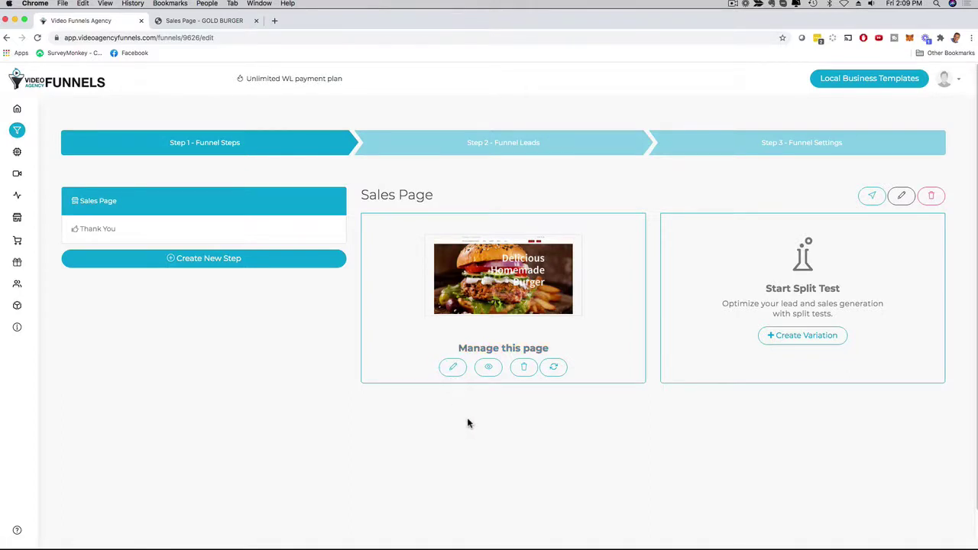
left_click(454, 373)
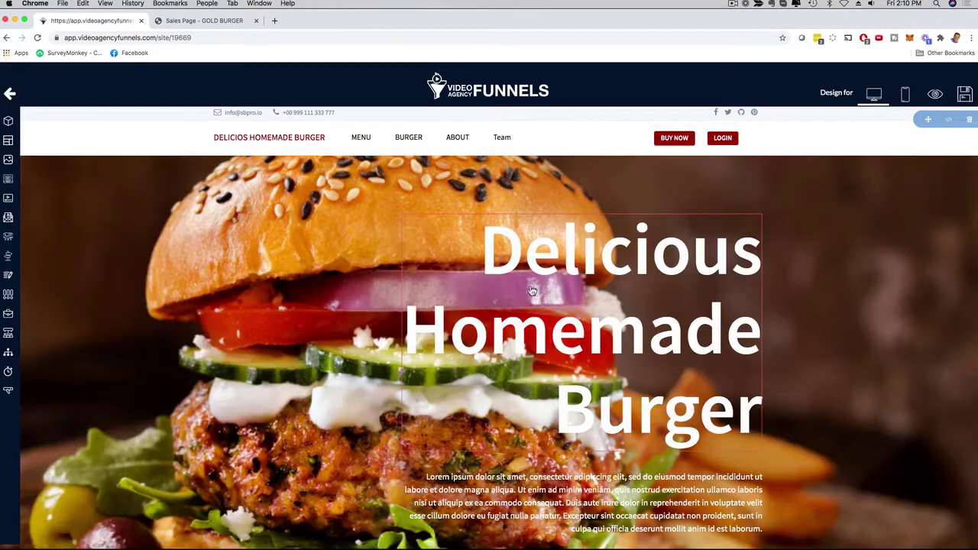
Step: Select the fantastic-burger headline, then open its surrounding section's Element Properties
scroll(505, 294, "down", 2)
scroll(428, 299, "down", 5)
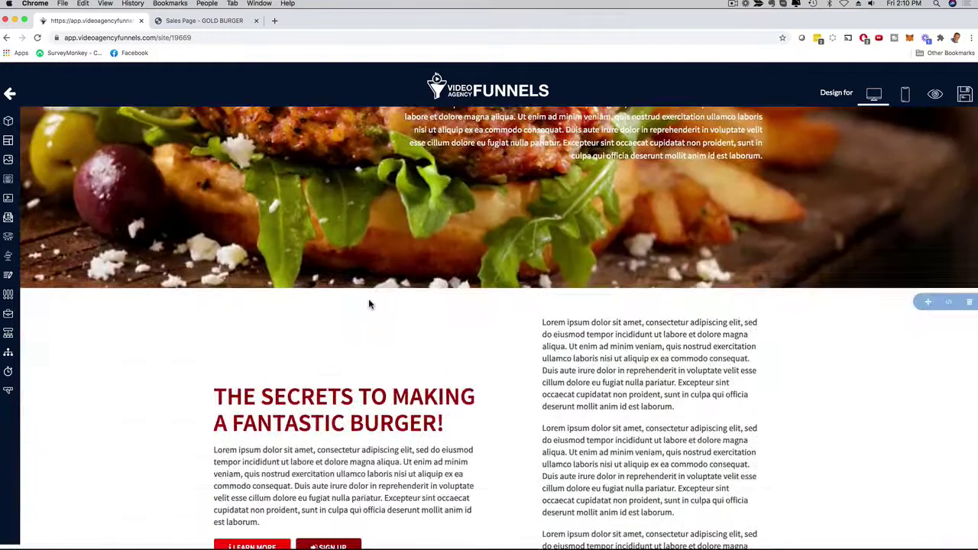
left_click(321, 396)
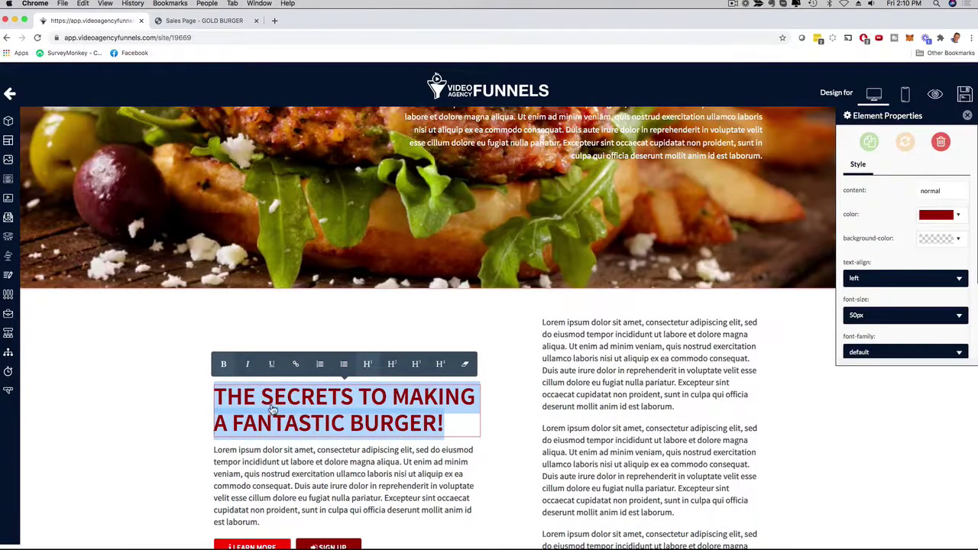
left_click(545, 363)
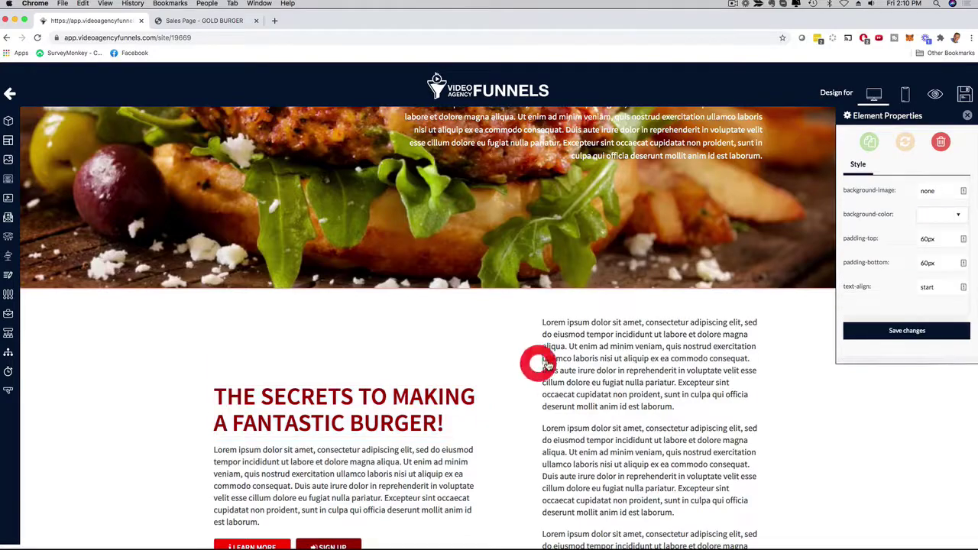
left_click_drag(547, 365, 603, 370)
scroll(399, 339, "down", 5)
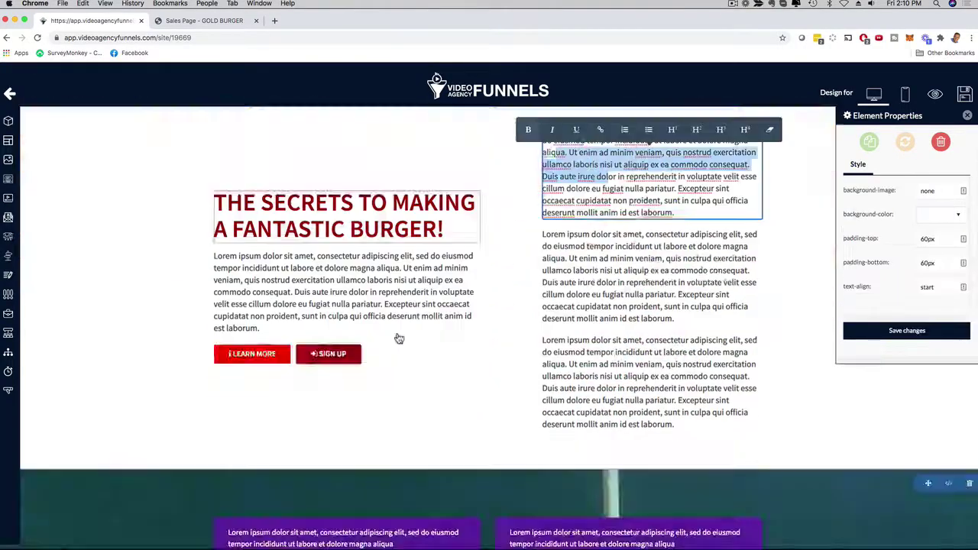
scroll(398, 338, "up", 10)
scroll(394, 339, "up", 3)
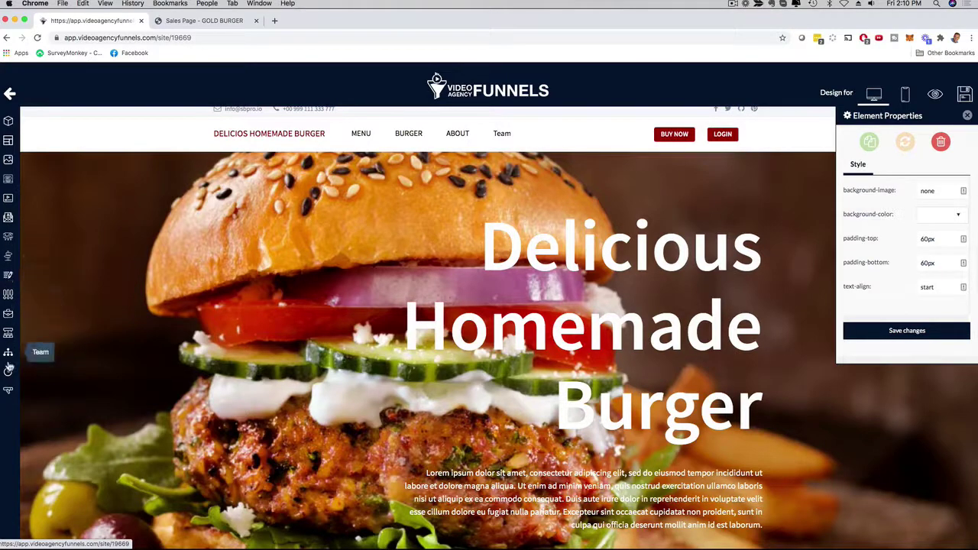
Step: Select the 9 Homemade Burger Recipes video, then open its section's style settings
scroll(92, 284, "down", 5)
scroll(92, 284, "down", 4)
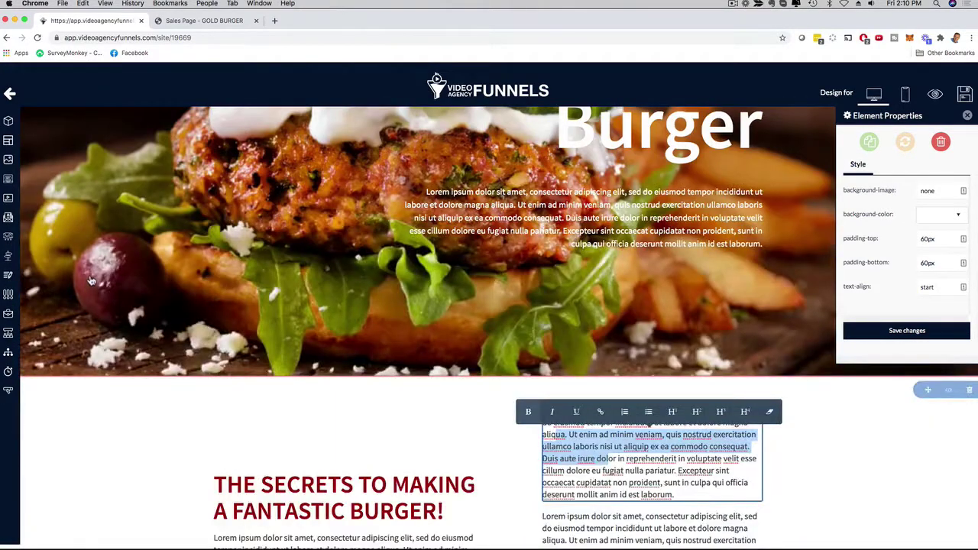
scroll(91, 282, "down", 8)
scroll(91, 281, "down", 2)
scroll(87, 273, "down", 5)
scroll(84, 273, "down", 2)
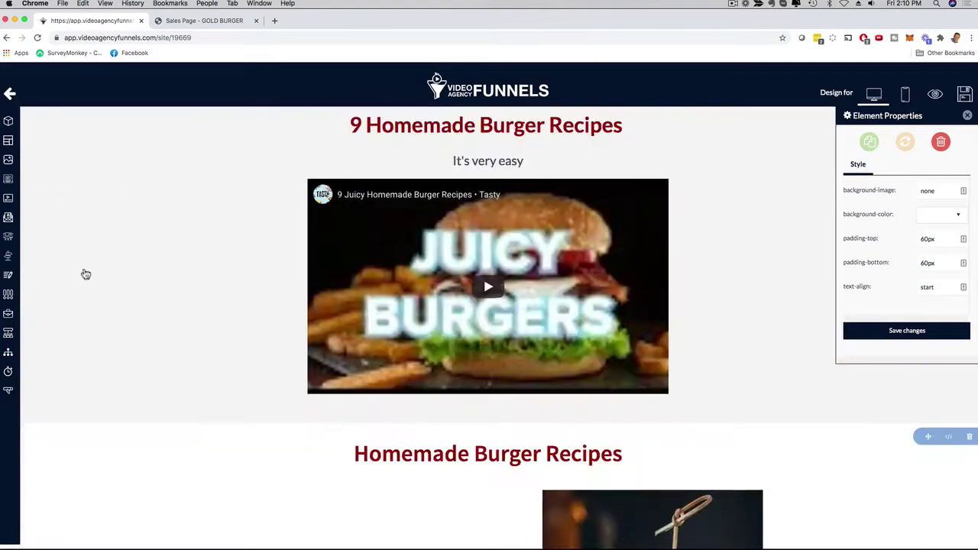
left_click(495, 304)
left_click(489, 298)
type("30")
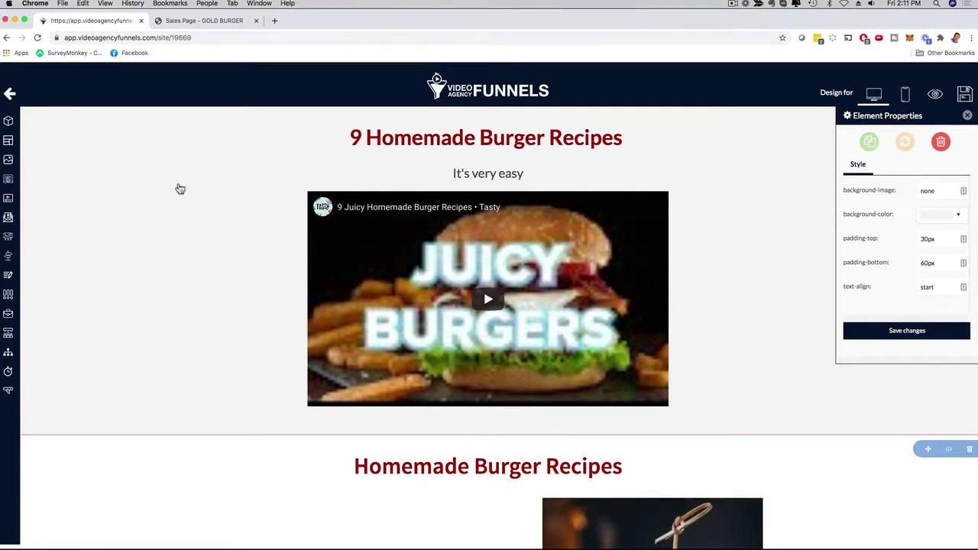
Step: Leave the page editor and show Video Templates filtered to Realestate
left_click(10, 95)
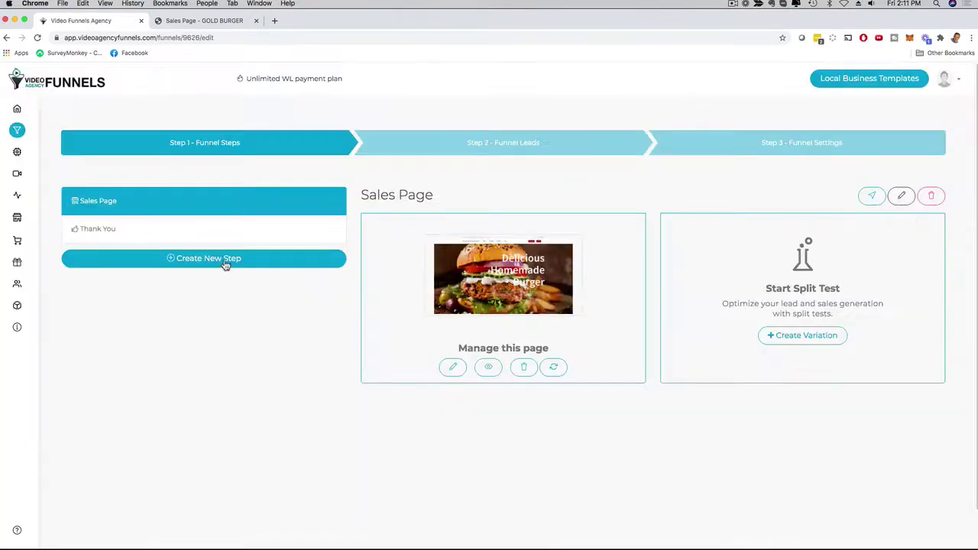
left_click(17, 152)
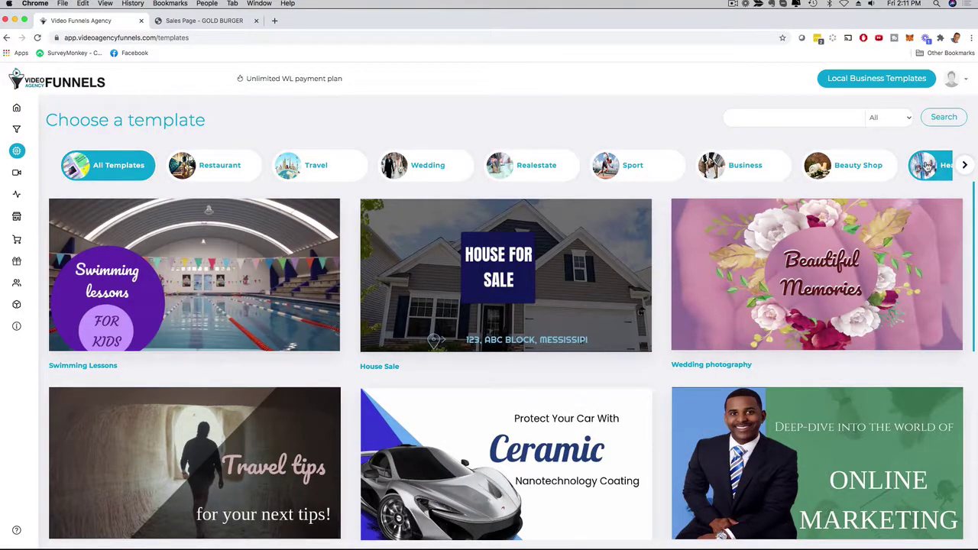
left_click(536, 166)
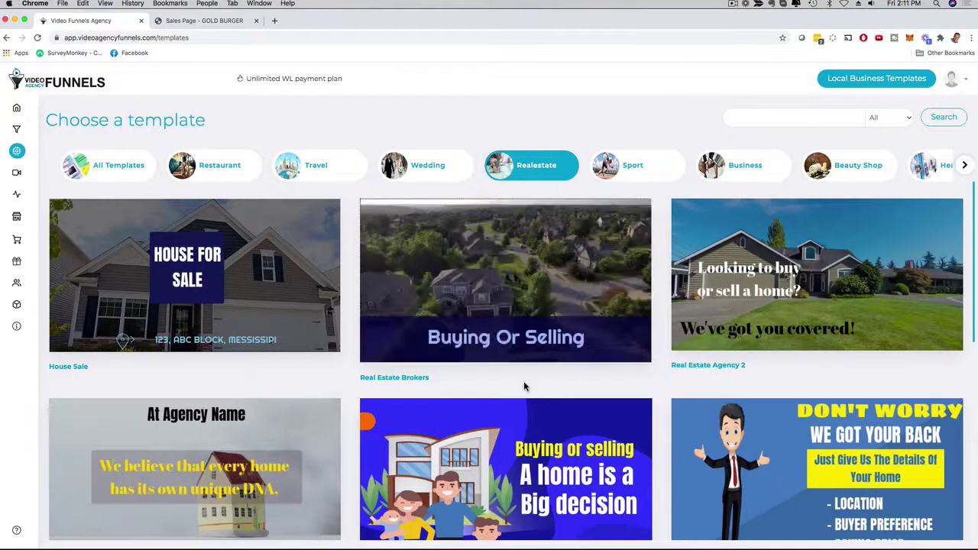
mouse_move(506, 281)
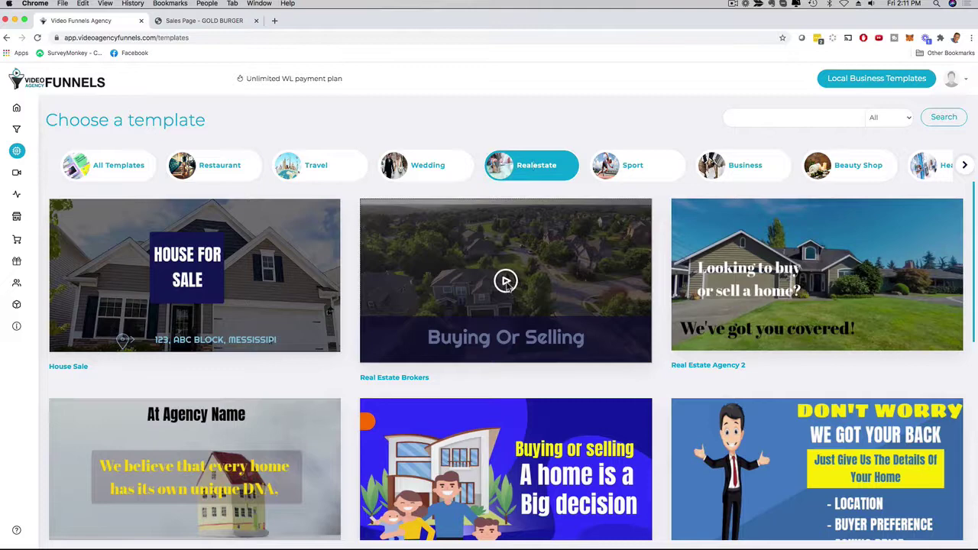
Step: Open the Real Estate Brokers preview, then play and pause its video
left_click(506, 281)
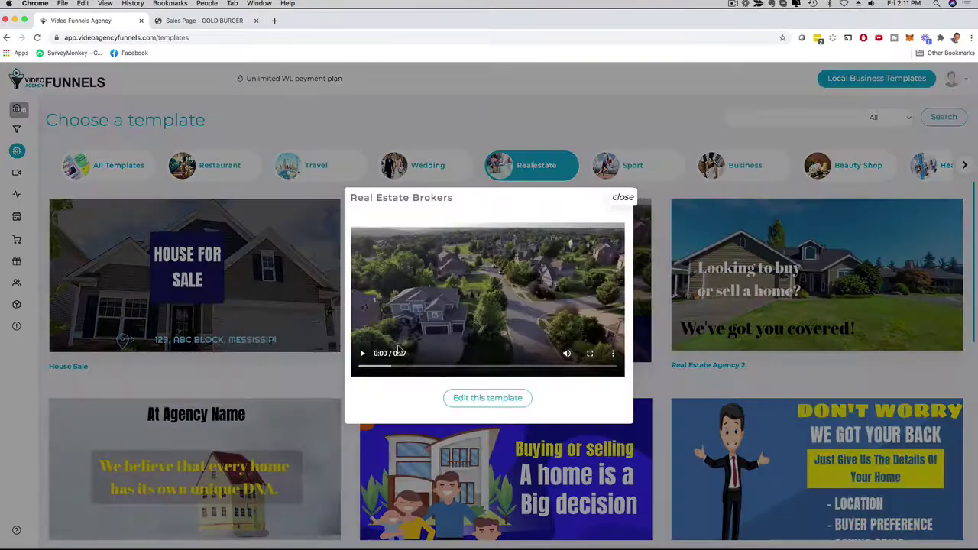
left_click(363, 355)
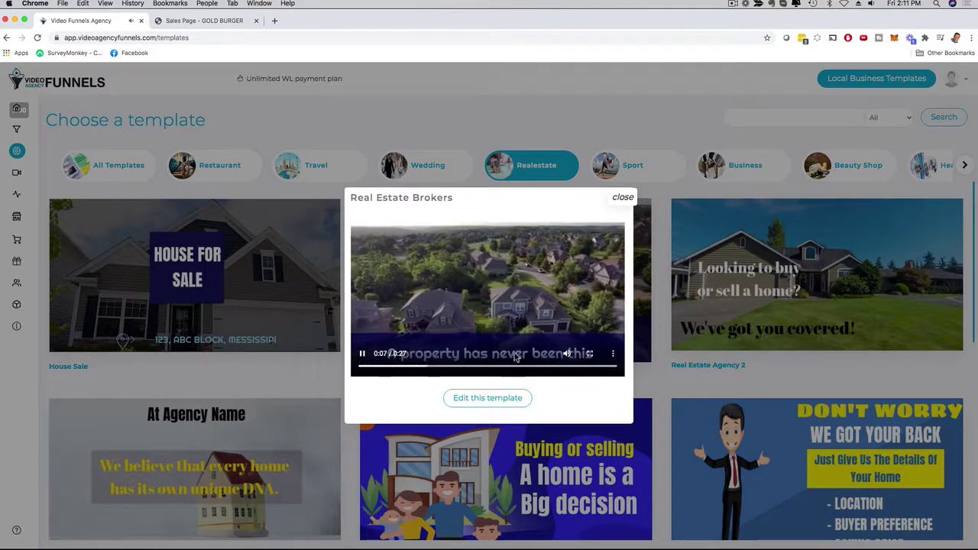
left_click(365, 355)
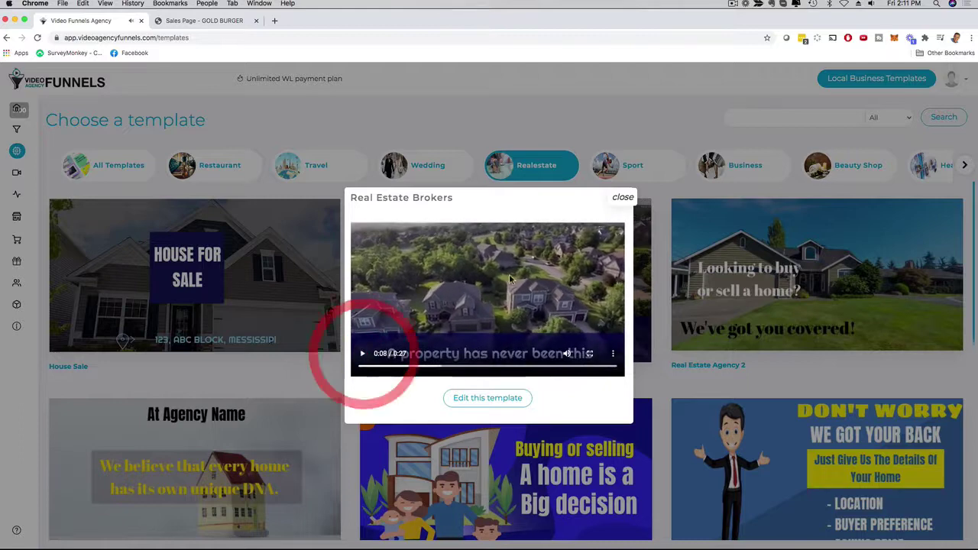
Step: Load Real Estate Brokers into the video editor, showing three scenes plus text and audio layers
left_click(471, 400)
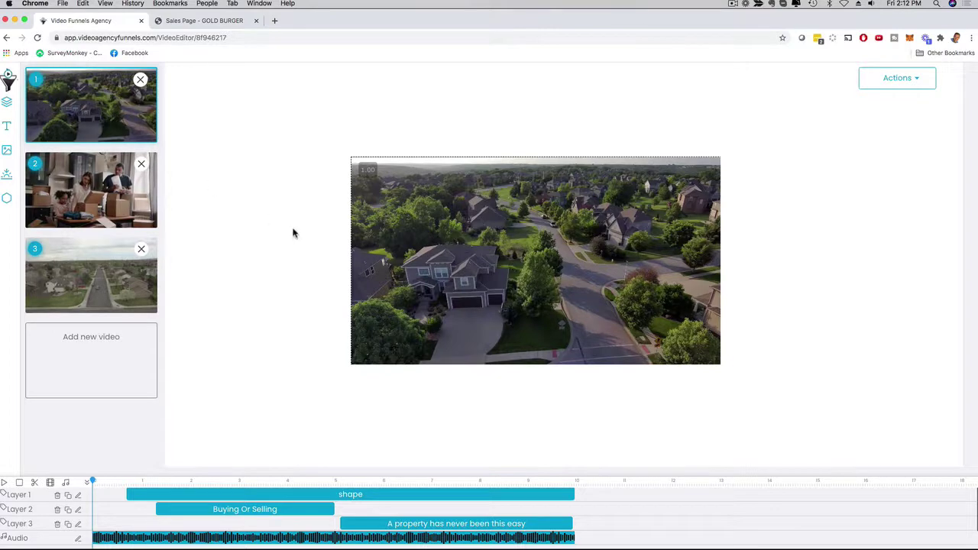
Step: From the dashboard, create a new Sales forecasting simulation and enter its simulation name
left_click(7, 79)
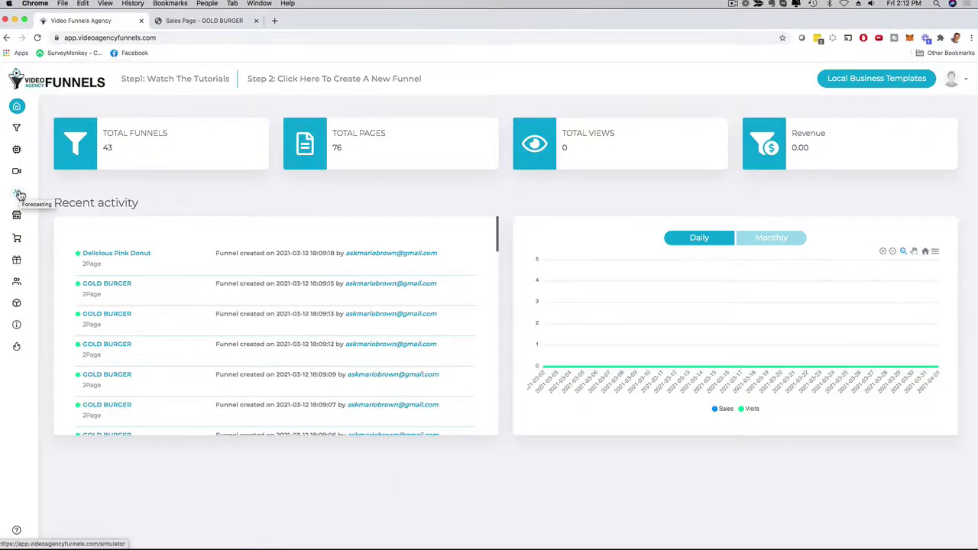
left_click(20, 195)
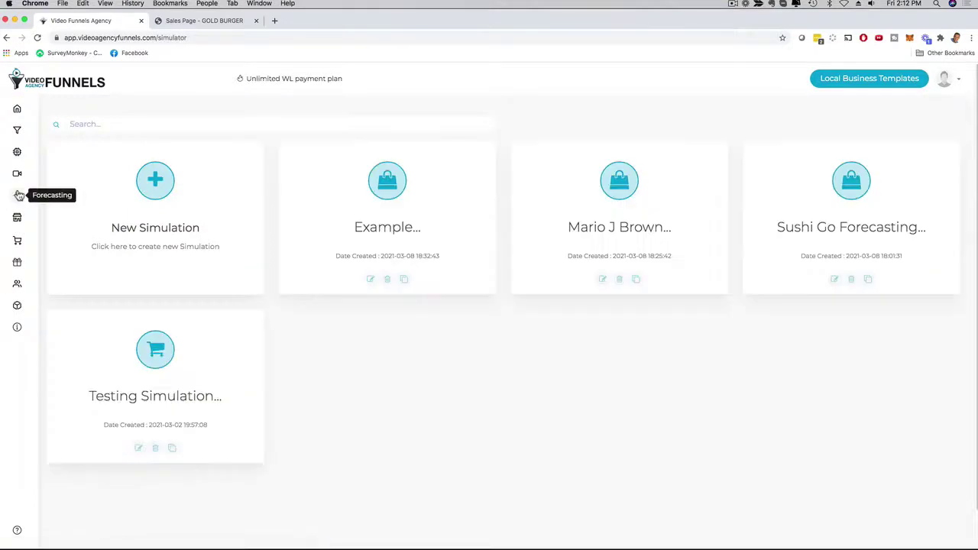
left_click(157, 181)
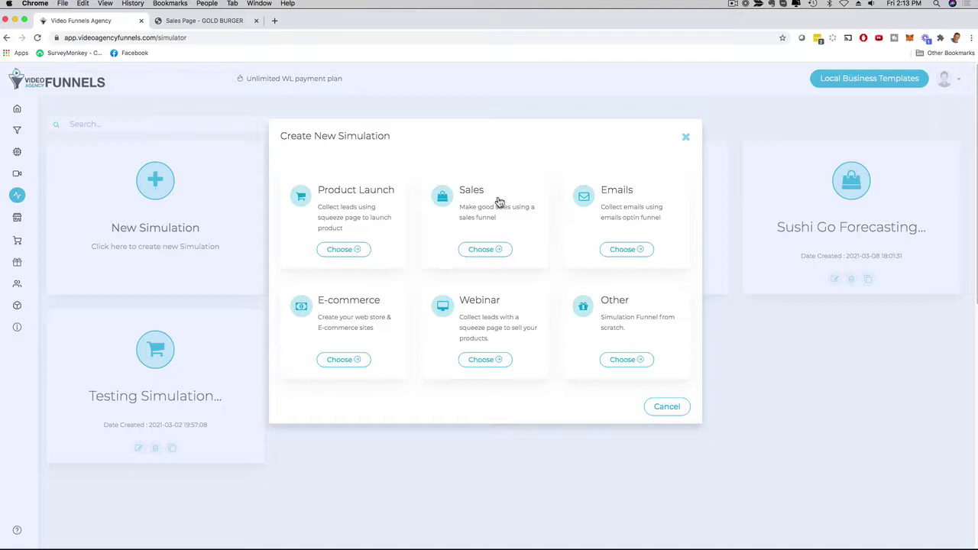
left_click(481, 249)
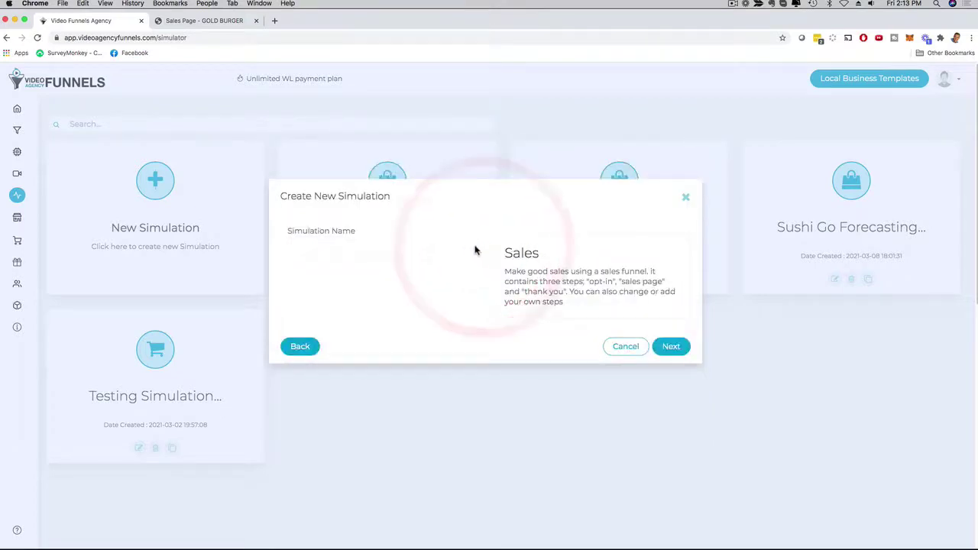
left_click(375, 247)
type("mario")
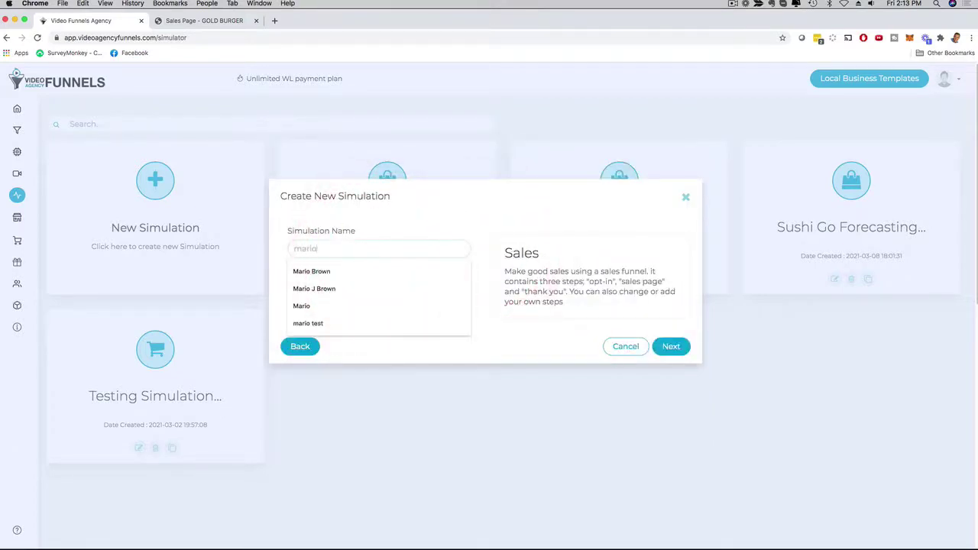
type(" o")
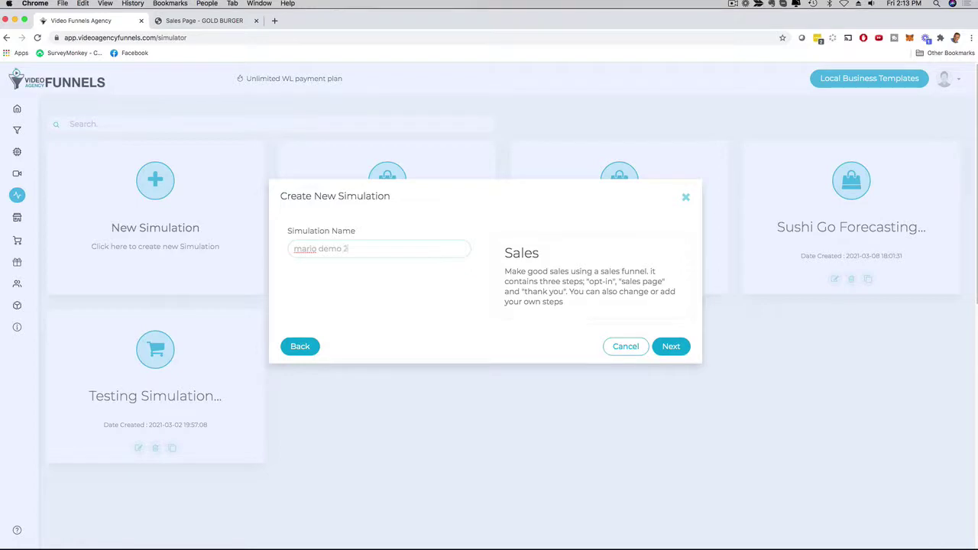
Step: Create the 'mario demo 2' simulation, then open and cancel the Add Traffic form
left_click(676, 346)
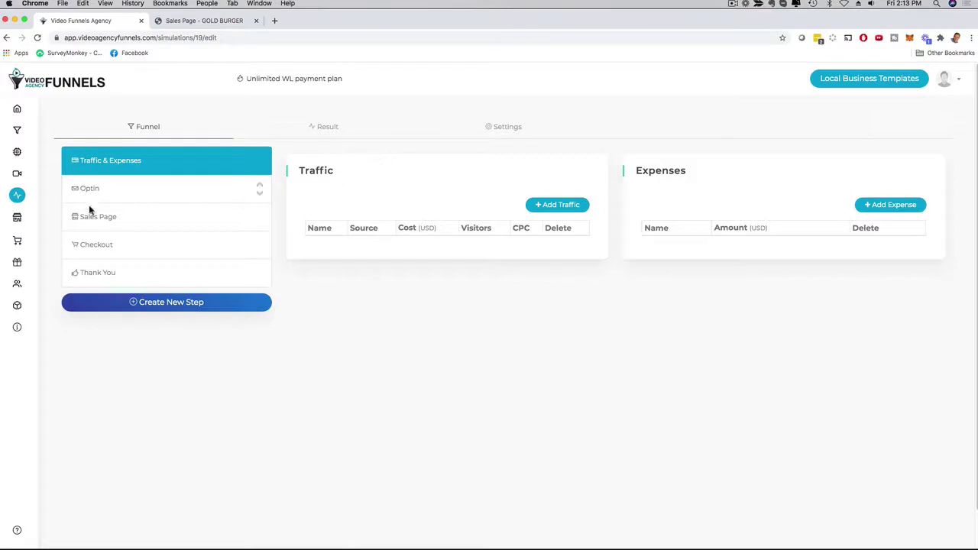
left_click(555, 206)
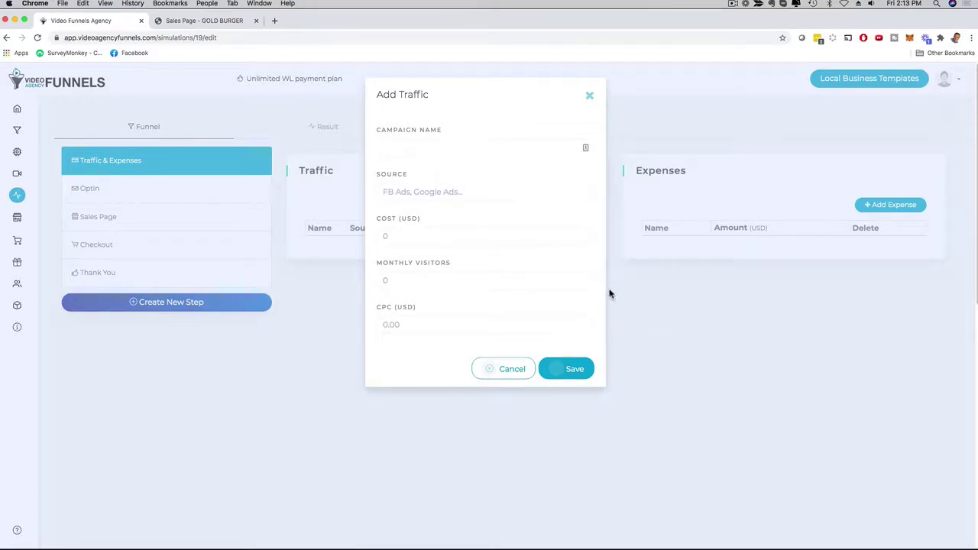
left_click(516, 370)
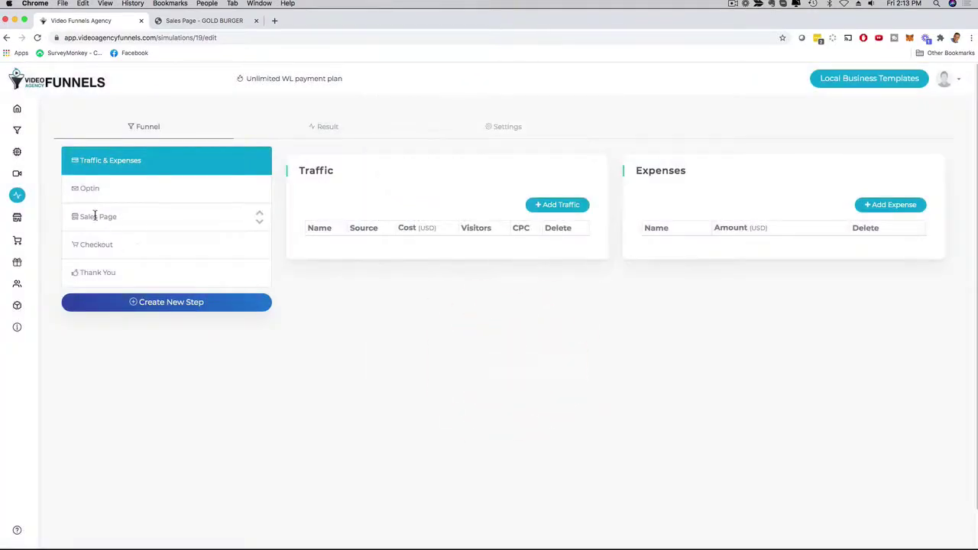
mouse_move(166, 188)
left_click(223, 365)
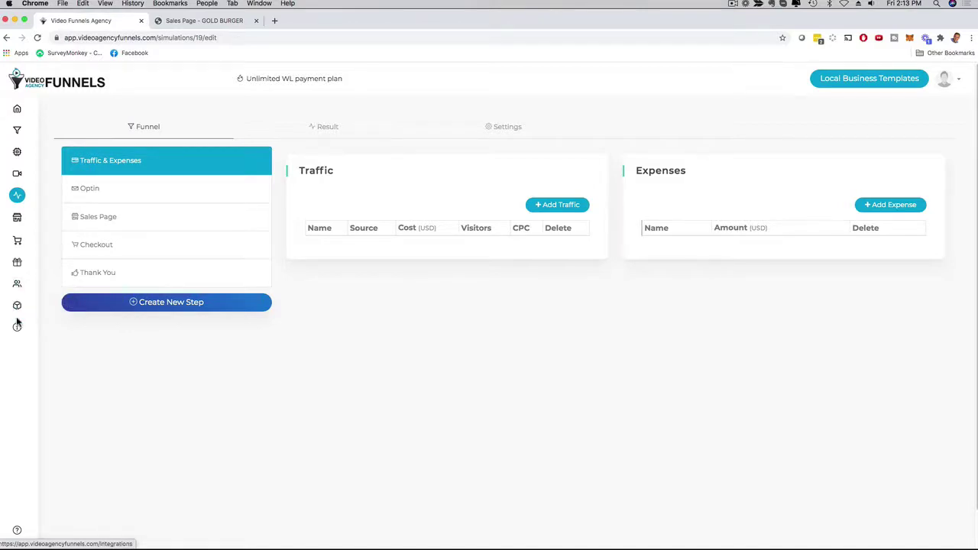
Step: Show the Auto-responders integrations list, including Sendiio, AWeber, GetResponse and MailChimp
left_click(17, 307)
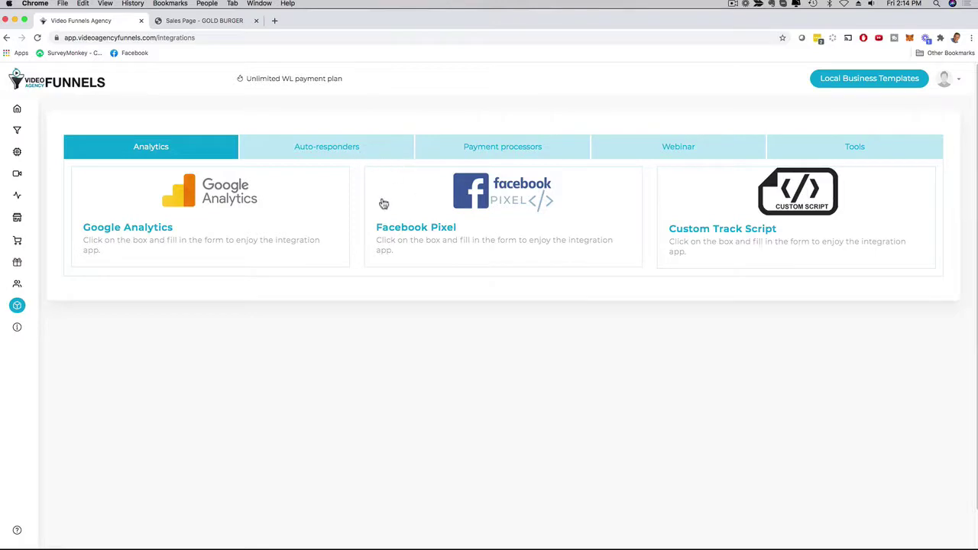
left_click(328, 149)
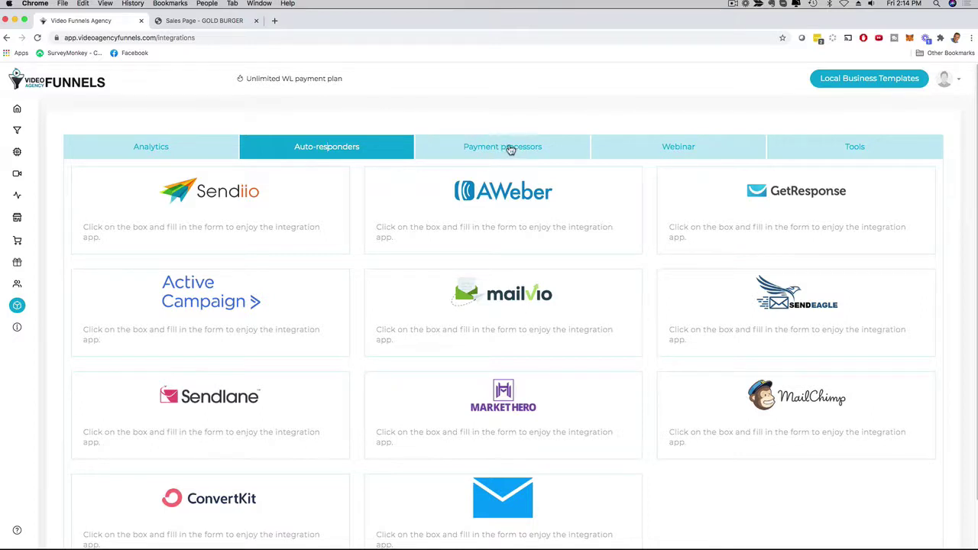
Step: Open My Funnels to list the saved Gold Burger and Delicious Pink Donut funnels
left_click(18, 130)
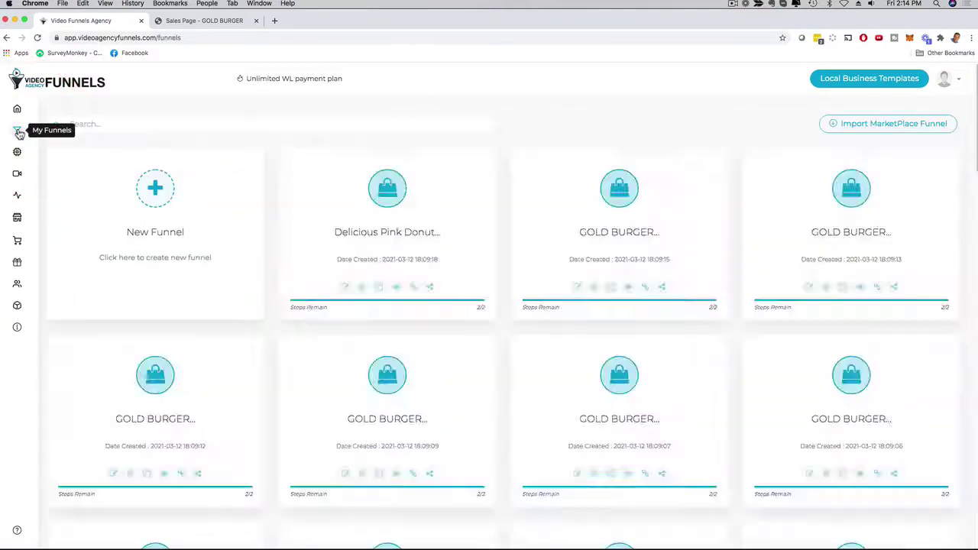